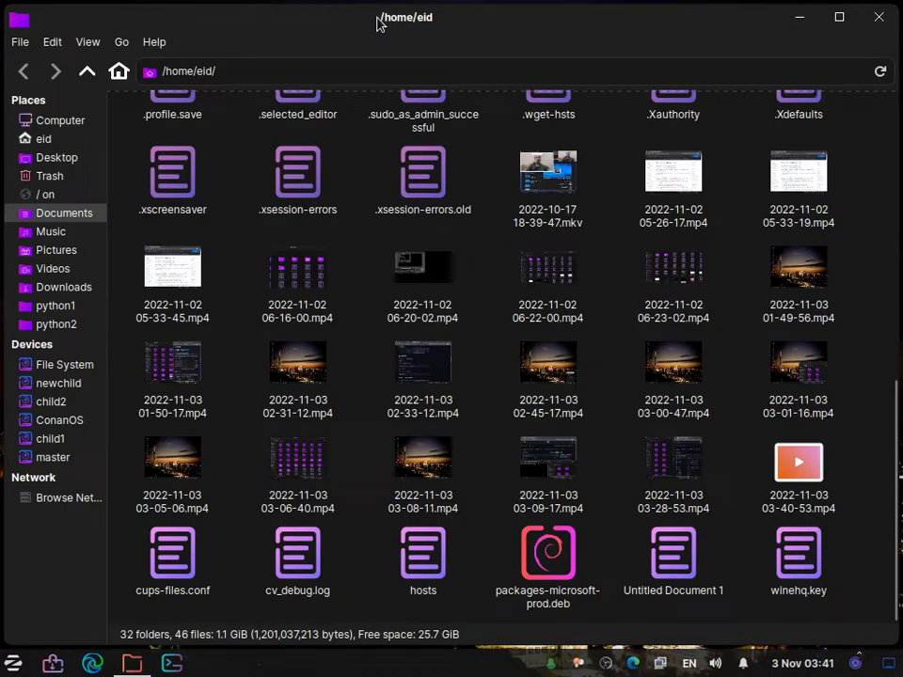
Snap the home folder window to the right half, left half, top-right and top-left quarters, then close it.
{"action": "left_click_drag", "start_coordinate": [387, 29], "coordinate": [895, 301]}
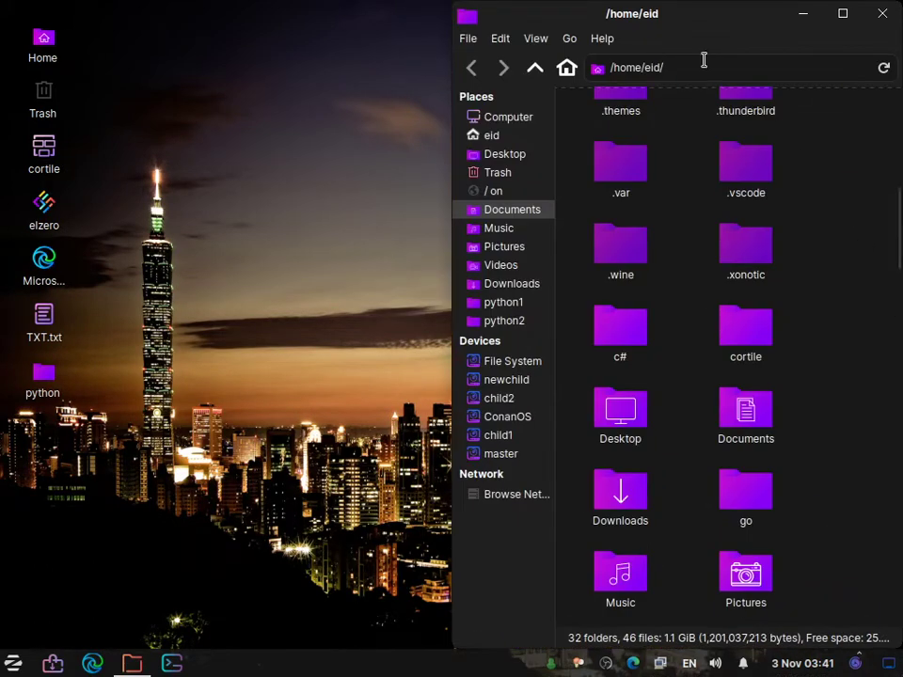
{"action": "left_click_drag", "start_coordinate": [698, 21], "coordinate": [3, 301]}
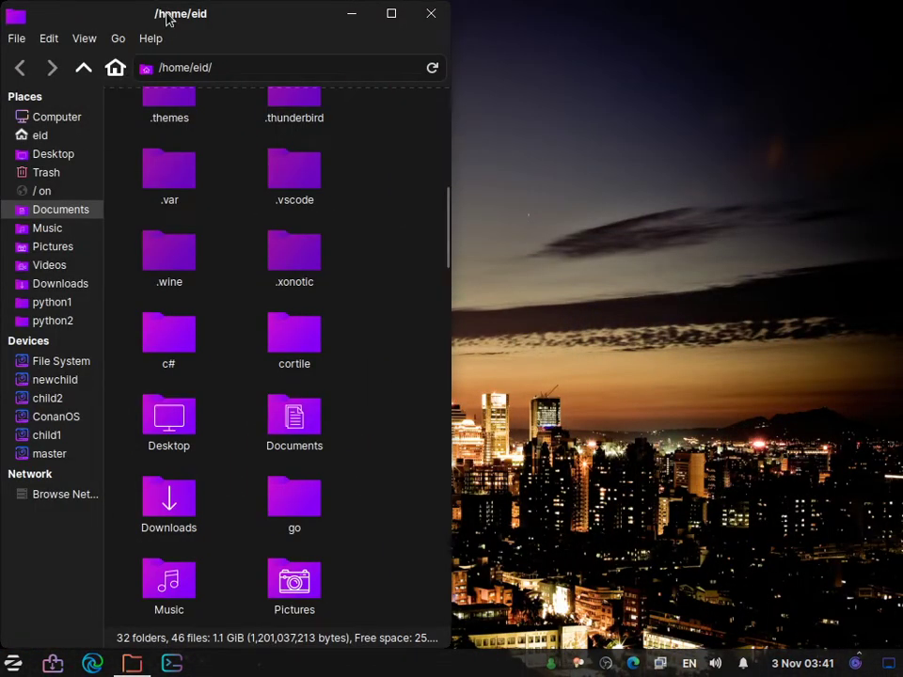
{"action": "left_click_drag", "start_coordinate": [166, 18], "coordinate": [867, 20]}
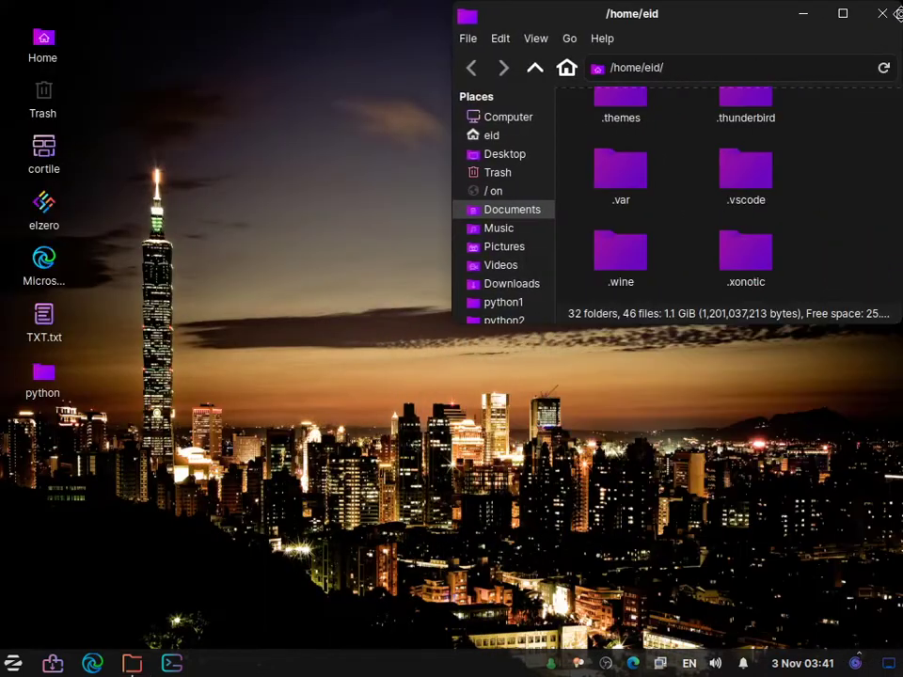
{"action": "left_click_drag", "start_coordinate": [730, 28], "coordinate": [4, 7]}
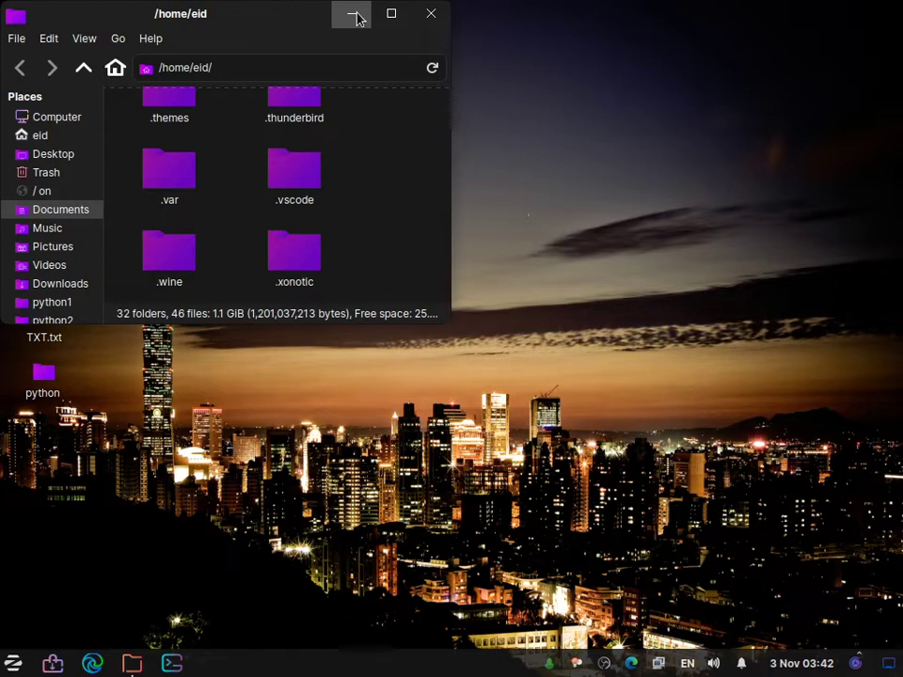
{"action": "left_click", "coordinate": [429, 12]}
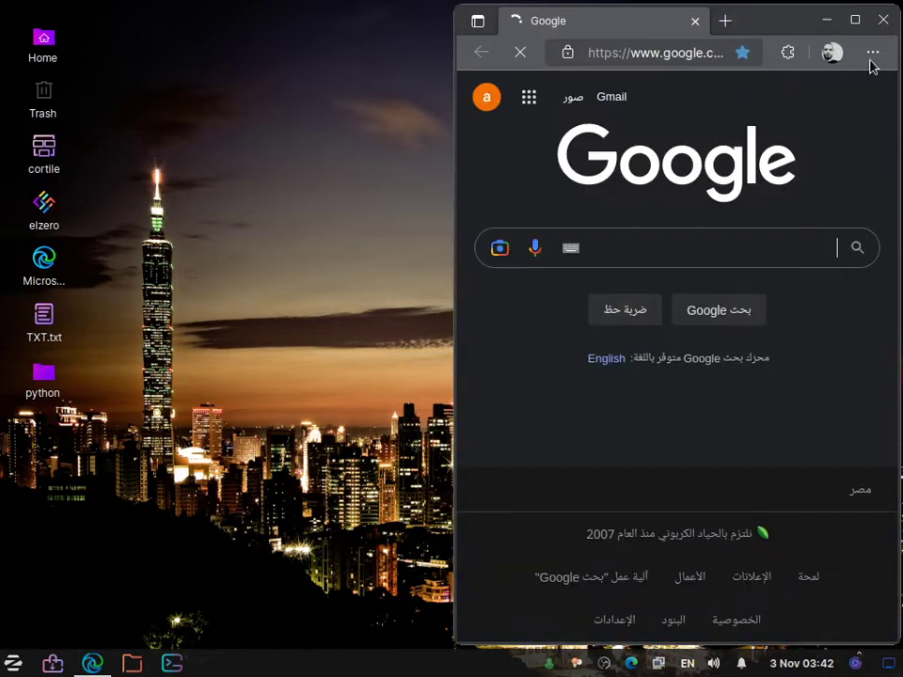
Maximize Edge and reopen the leukipp/cortile GitHub page from browsing history.
{"action": "left_click", "coordinate": [869, 57]}
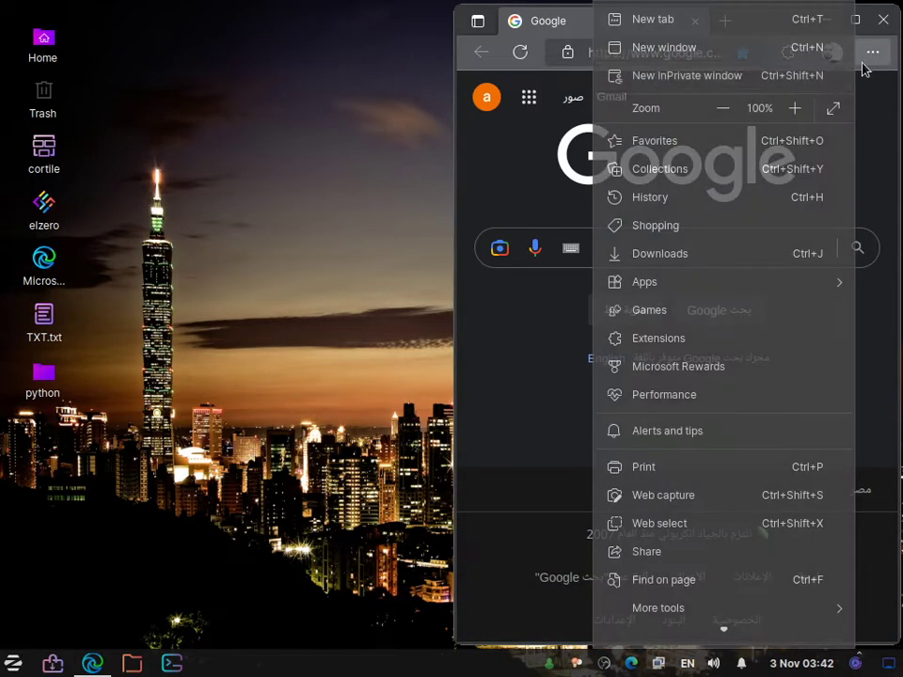
{"action": "left_click", "coordinate": [686, 197]}
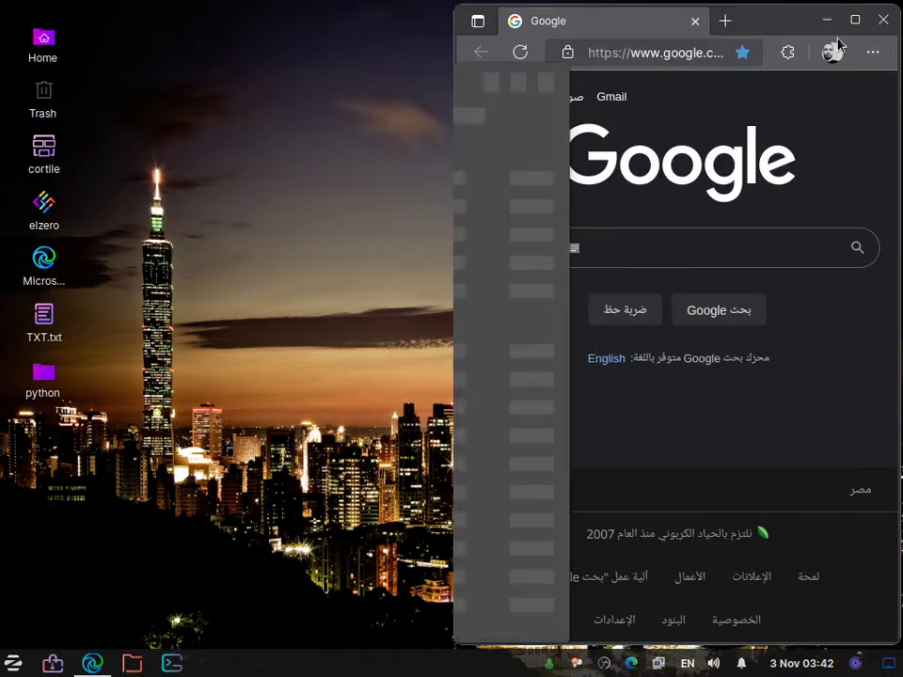
{"action": "left_click", "coordinate": [853, 21]}
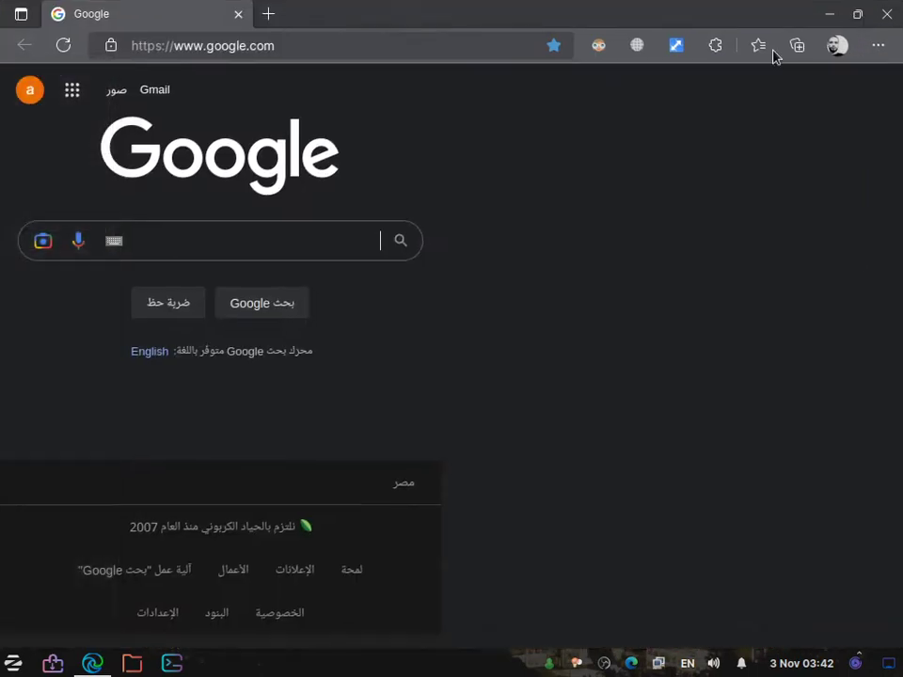
{"action": "left_click", "coordinate": [877, 45]}
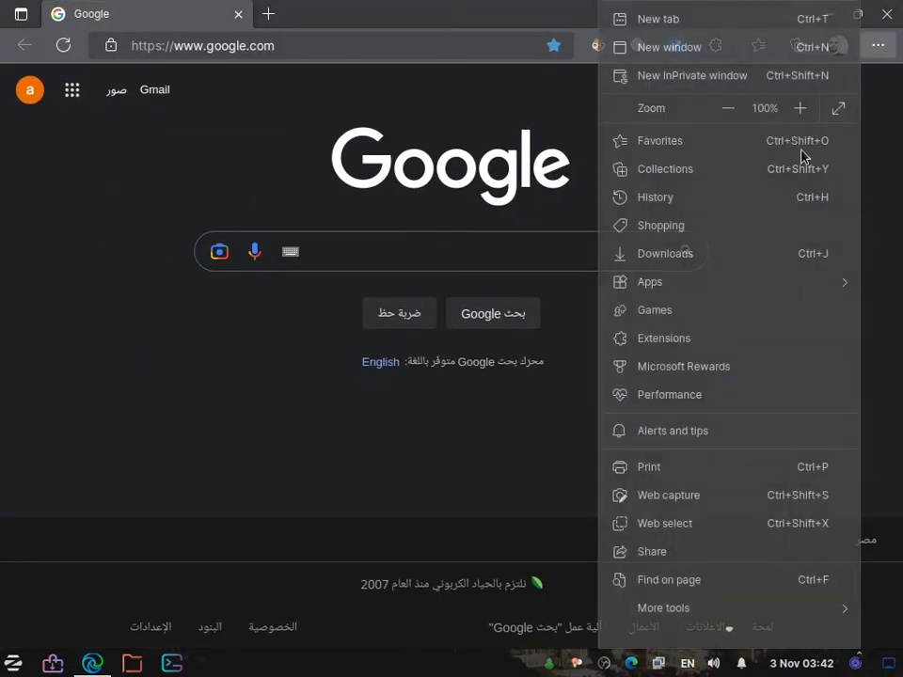
{"action": "left_click", "coordinate": [645, 198]}
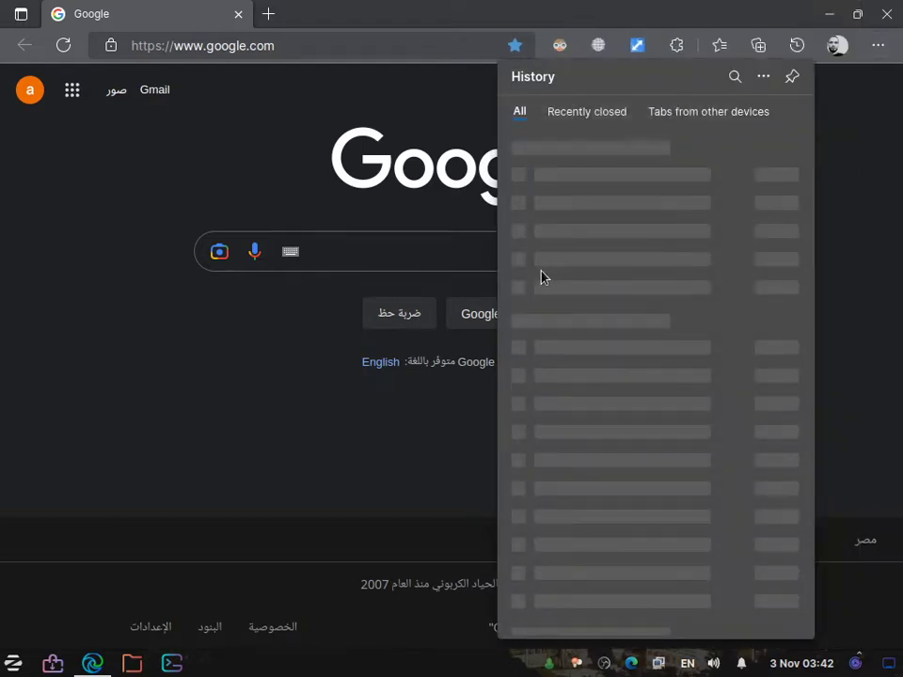
{"action": "left_click", "coordinate": [562, 269]}
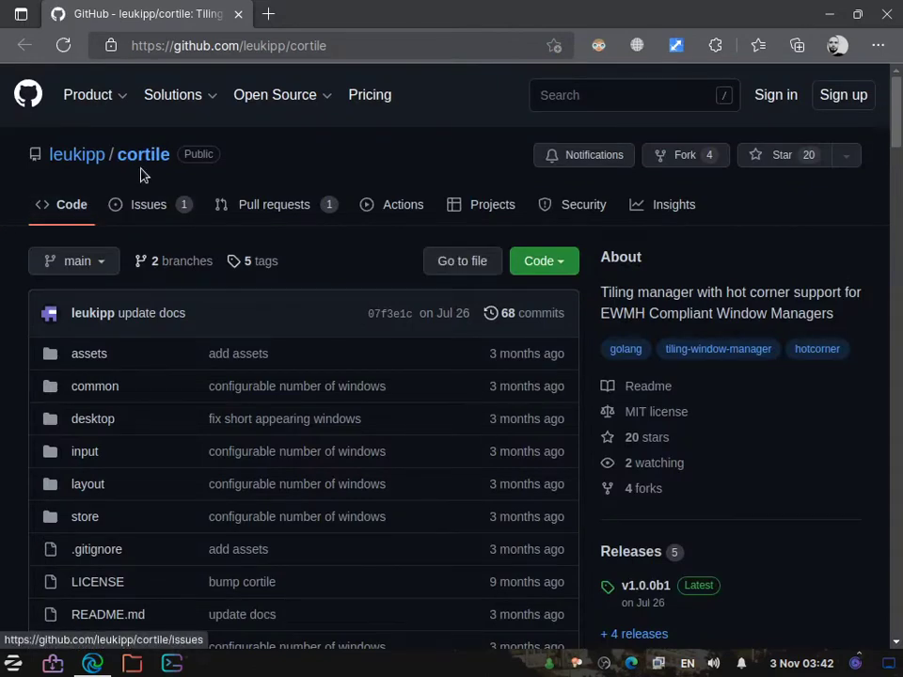
Scroll the cortile repository page and bring up the purple tray icon's tool menu.
{"action": "mouse_move", "coordinate": [891, 102]}
{"action": "left_mouse_down"}
{"action": "mouse_move", "coordinate": [845, 203]}
{"action": "mouse_move", "coordinate": [880, 236]}
{"action": "mouse_move", "coordinate": [798, 356]}
{"action": "mouse_move", "coordinate": [880, 93]}
{"action": "left_mouse_up"}
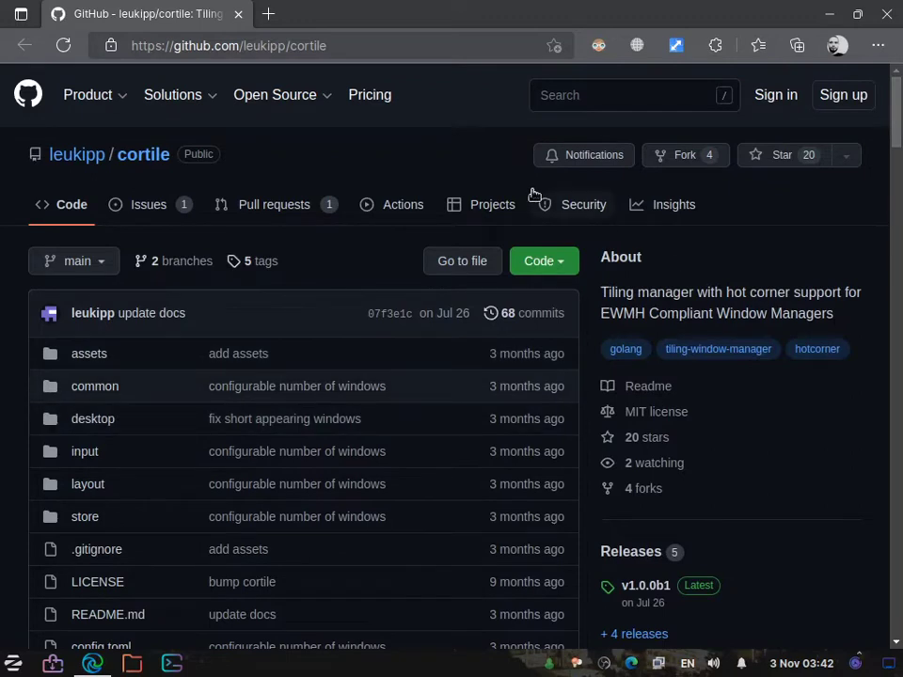
{"action": "left_click", "coordinate": [856, 661]}
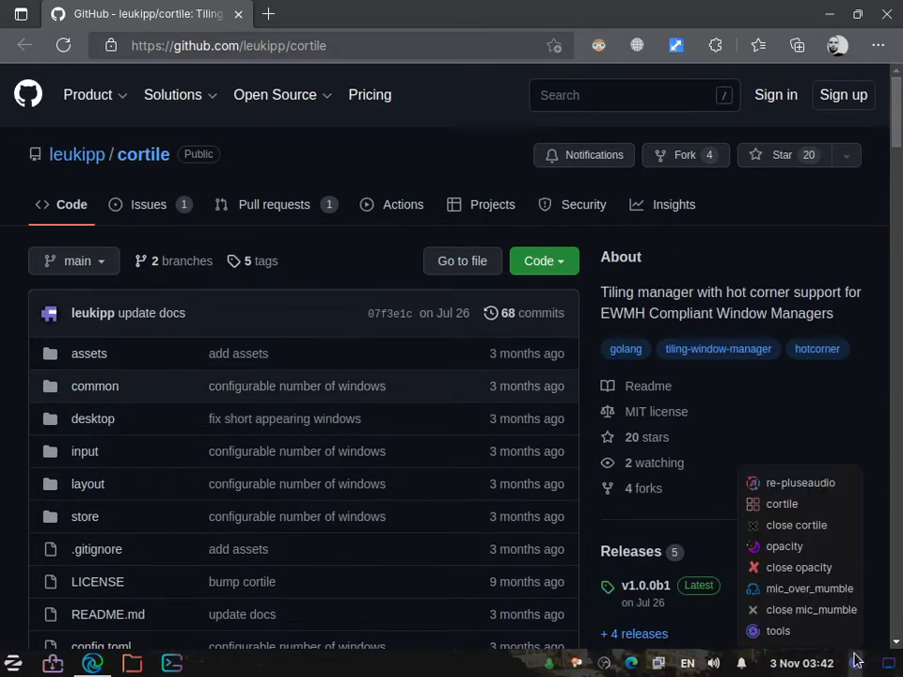
Start cortile from the tray menu and open a file manager to tile beside Edge.
{"action": "left_click", "coordinate": [782, 504]}
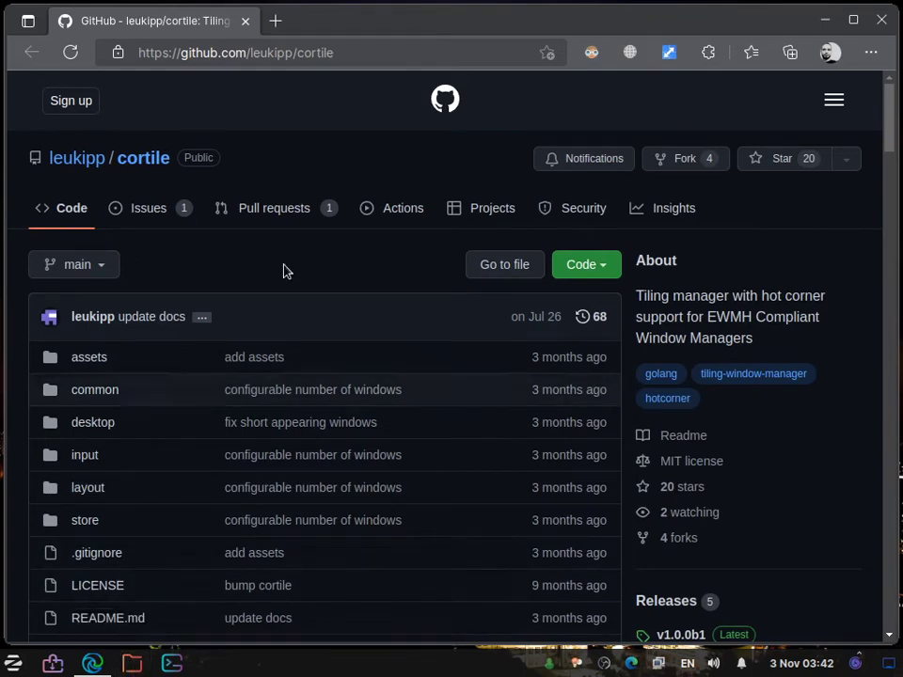
{"action": "left_click", "coordinate": [132, 664]}
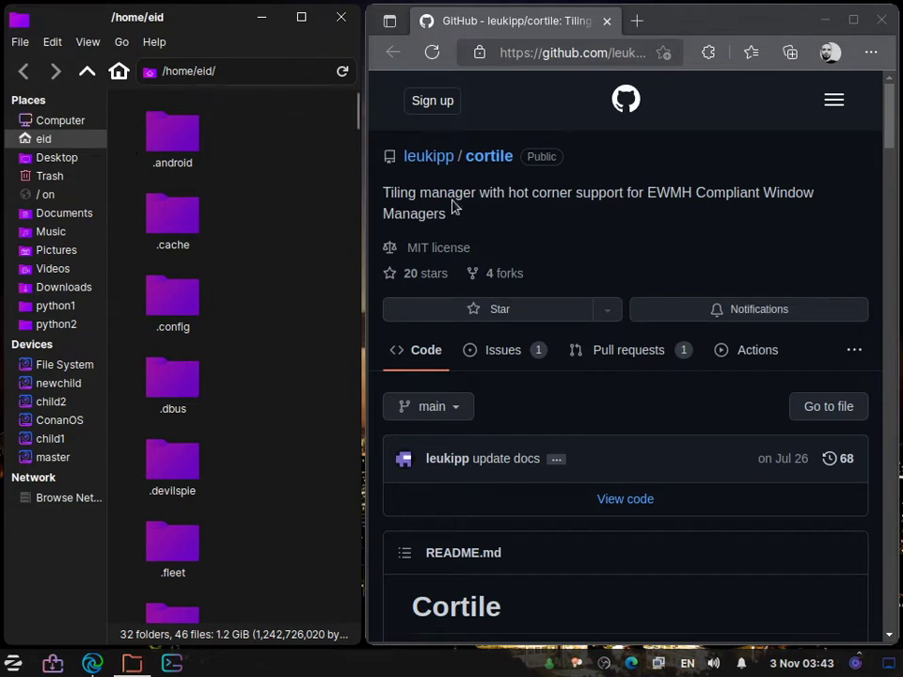
Add a terminal and a Documents folder window, then cycle the layout via the bottom-right hot corner.
{"action": "left_click", "coordinate": [172, 664]}
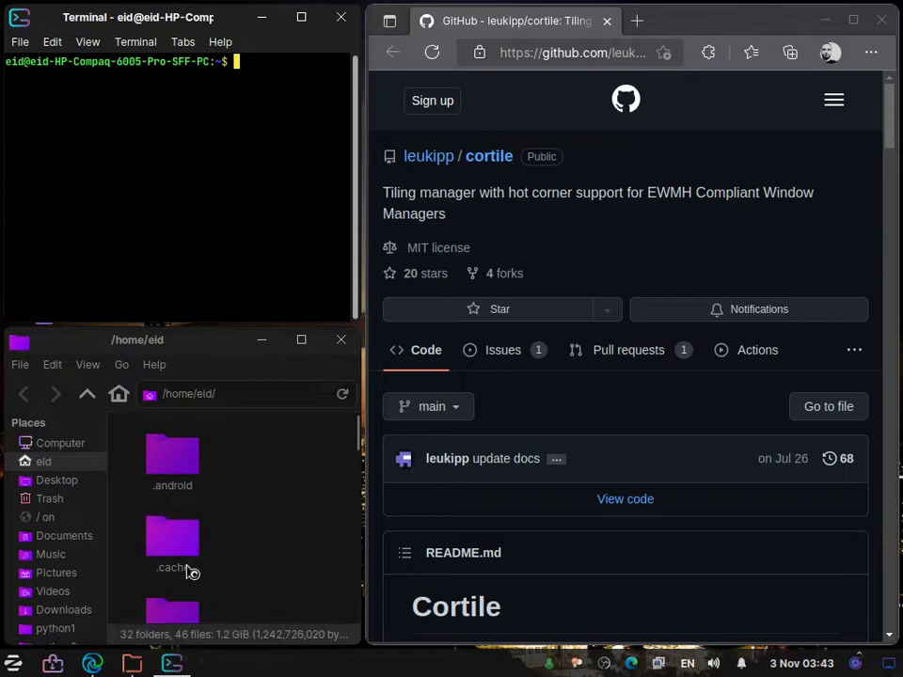
{"action": "right_click", "coordinate": [58, 541]}
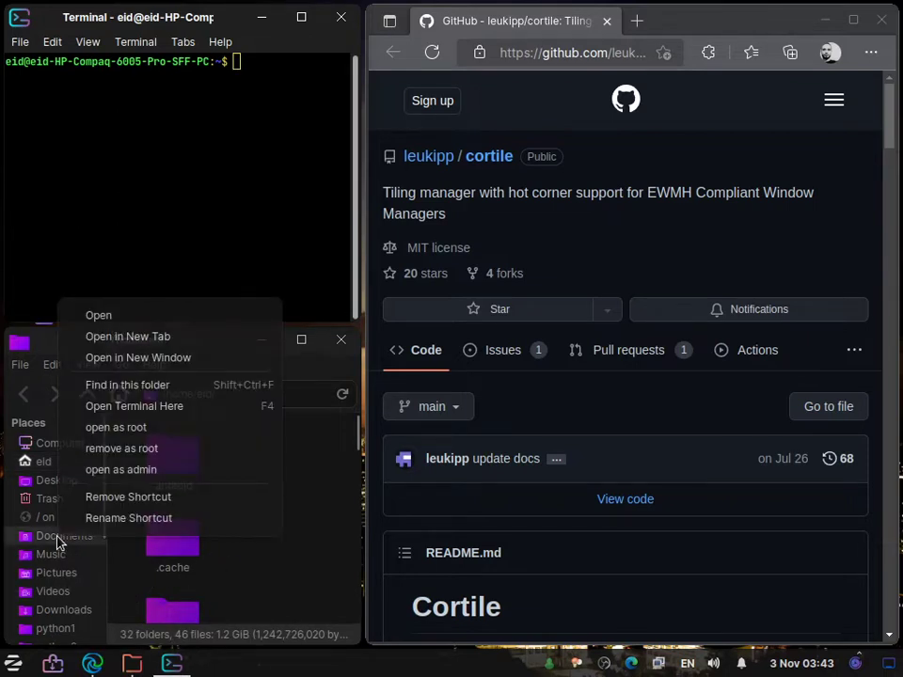
{"action": "left_click", "coordinate": [141, 357]}
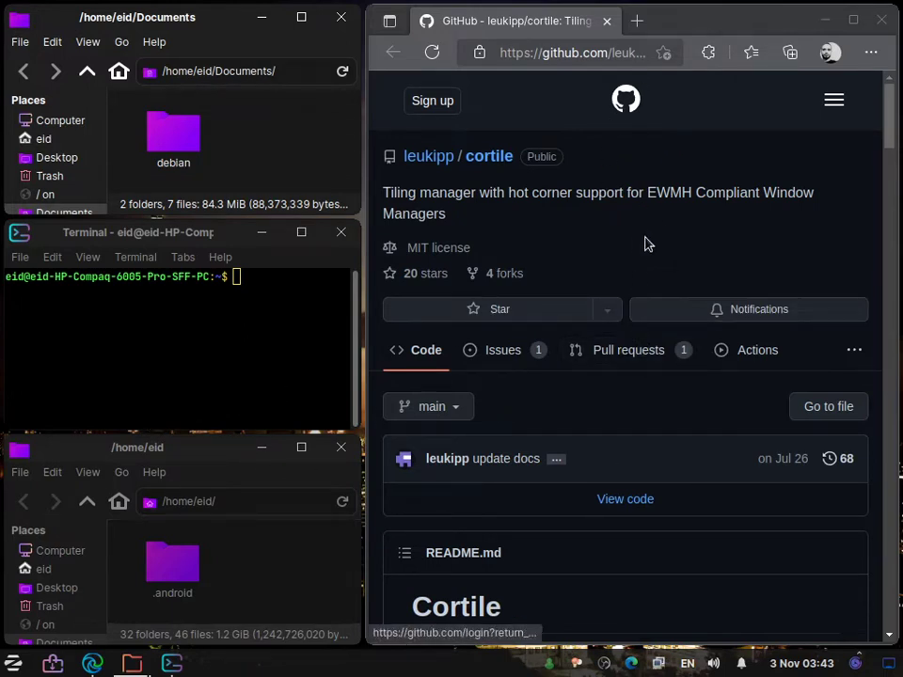
{"action": "left_click", "coordinate": [698, 23]}
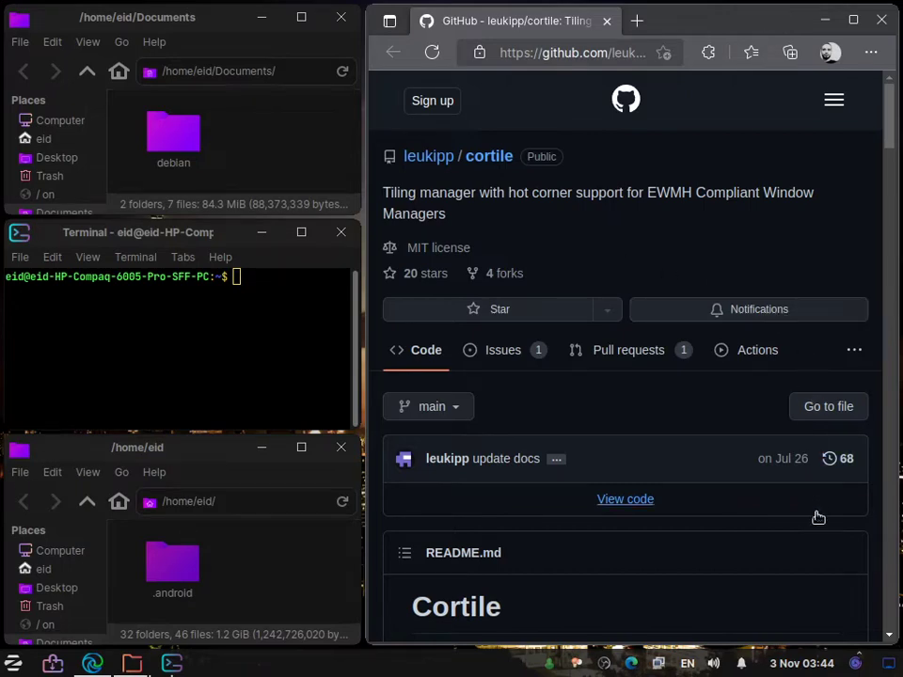
{"action": "mouse_move", "coordinate": [894, 666]}
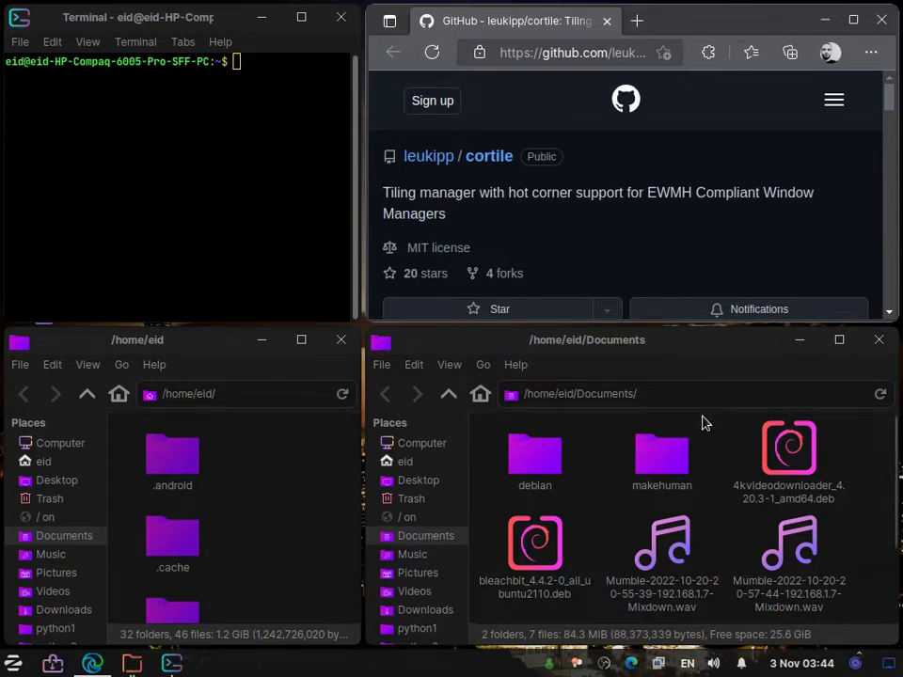
Switch to vertical layout via the bottom-left corner and make the Terminal master via the top-right corner.
{"action": "mouse_move", "coordinate": [2, 675]}
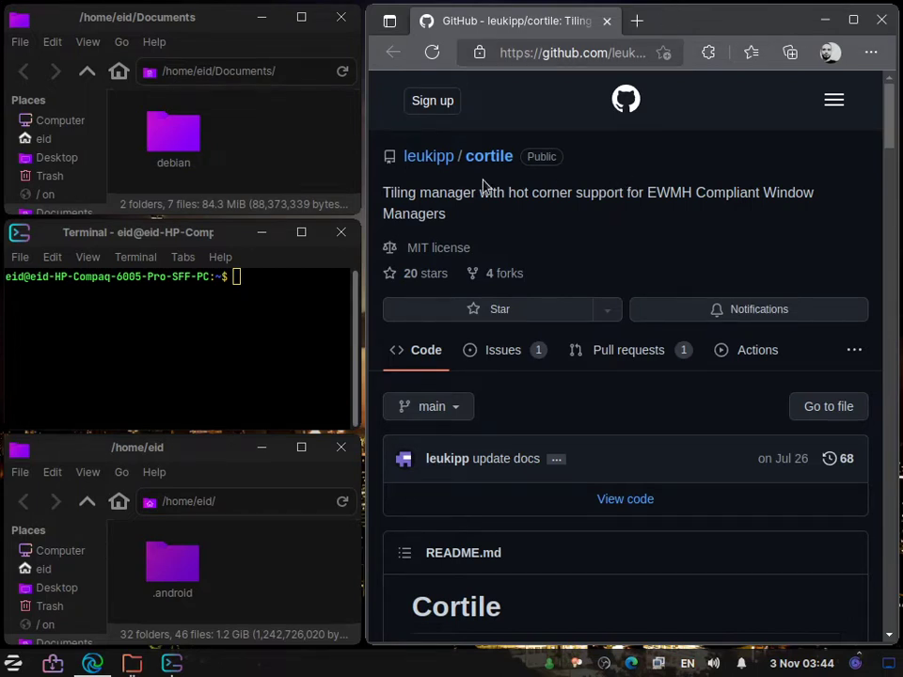
{"action": "left_click", "coordinate": [155, 239]}
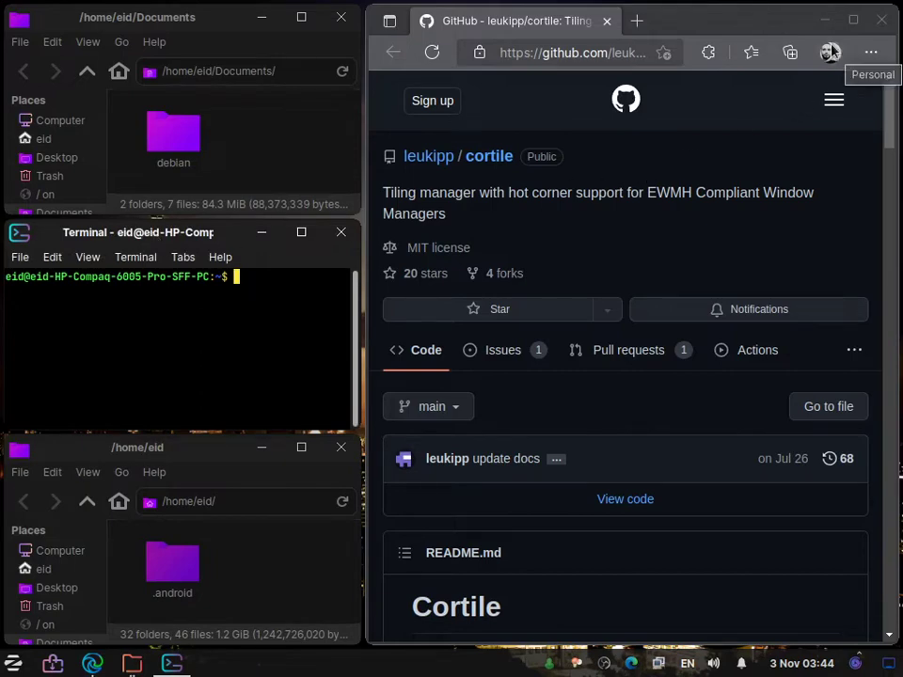
{"action": "mouse_move", "coordinate": [901, 3]}
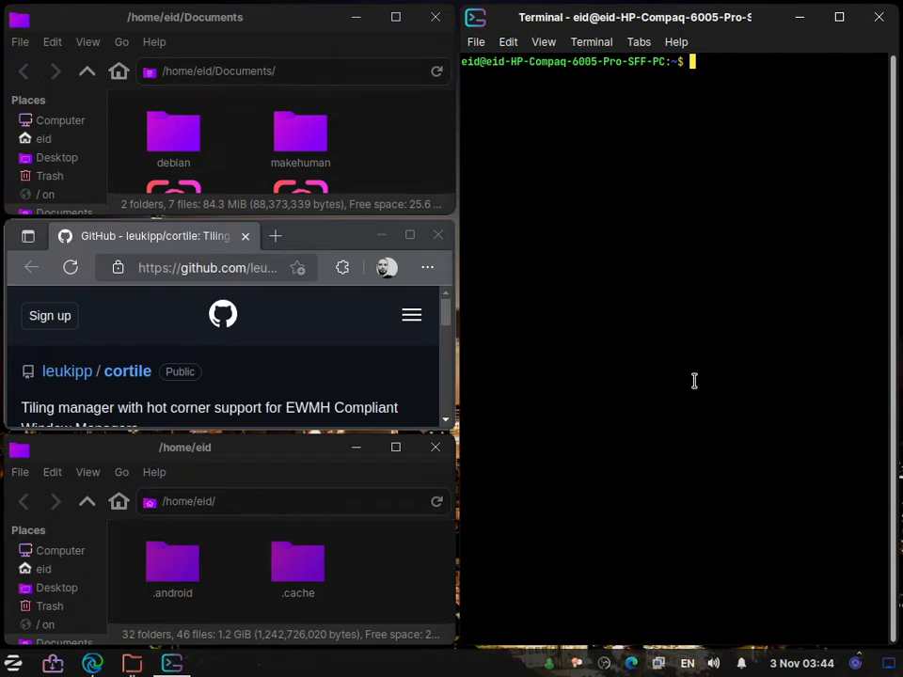
Swap /home/eid into master with Ctrl+Shift+KP_5, move the browser between tiles, then choose horizontal layout.
{"action": "left_click", "coordinate": [218, 461]}
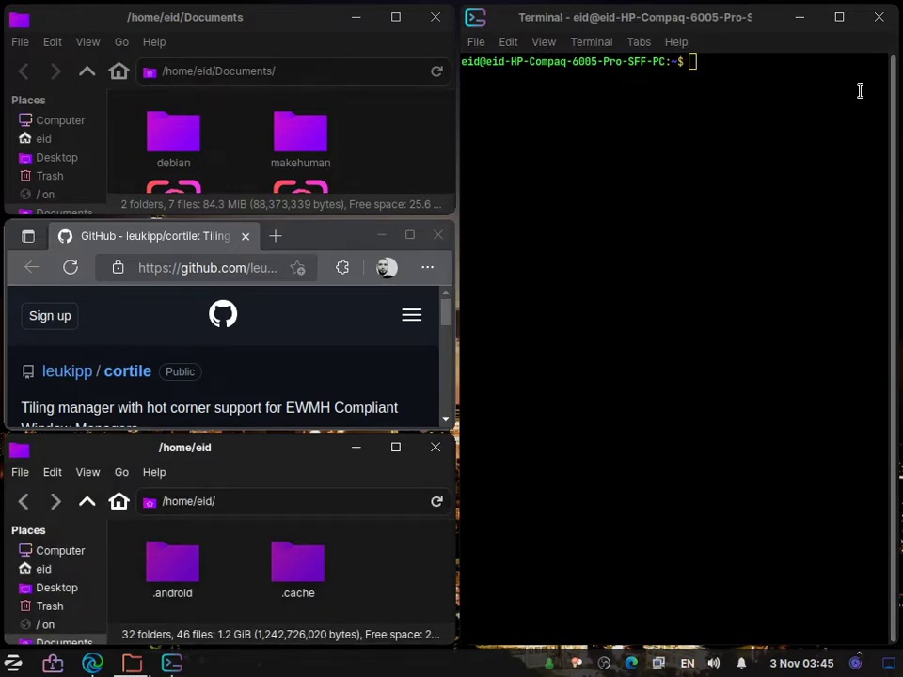
{"action": "key", "text": "ctrl+shift+KP_5"}
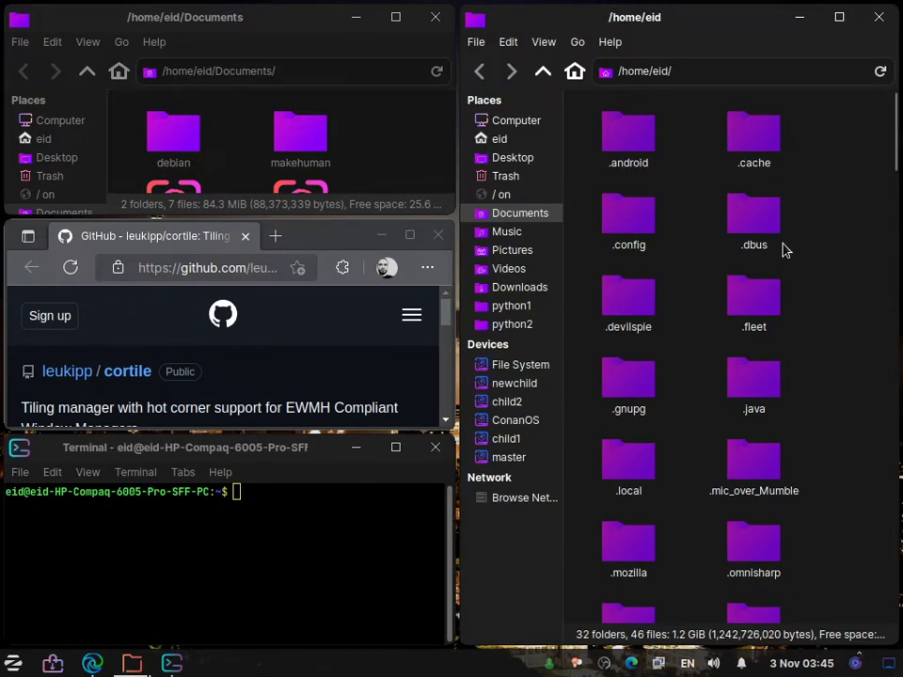
{"action": "left_click_drag", "start_coordinate": [292, 245], "coordinate": [701, 93]}
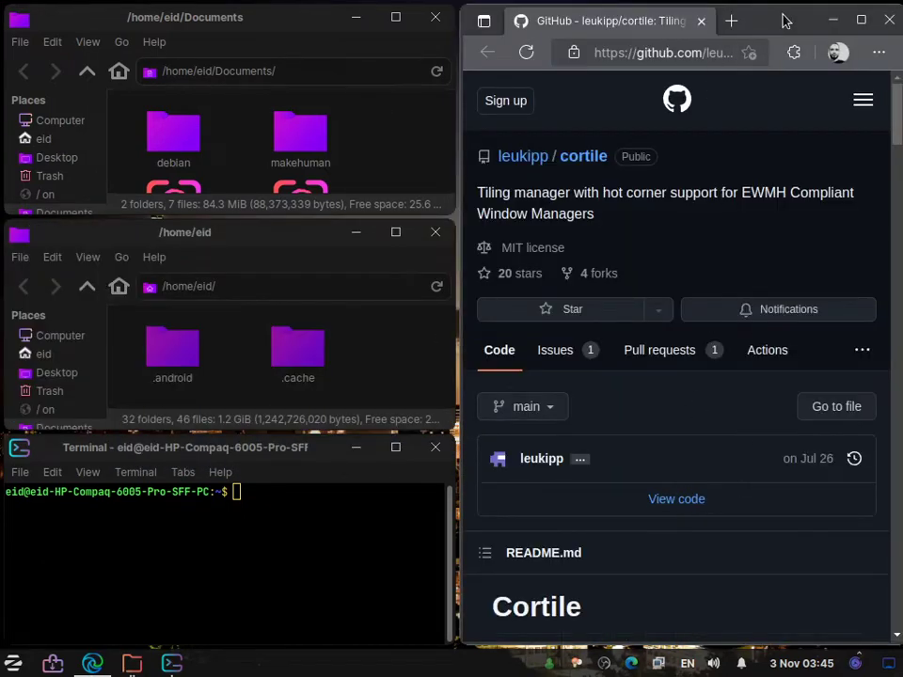
{"action": "left_click_drag", "start_coordinate": [783, 20], "coordinate": [263, 225]}
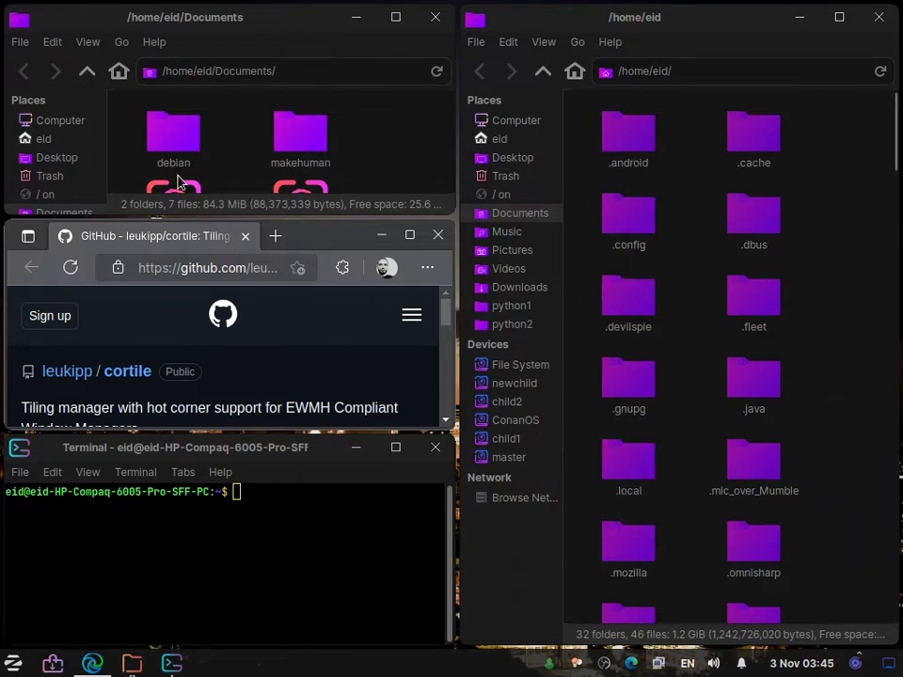
{"action": "mouse_move", "coordinate": [3, 6]}
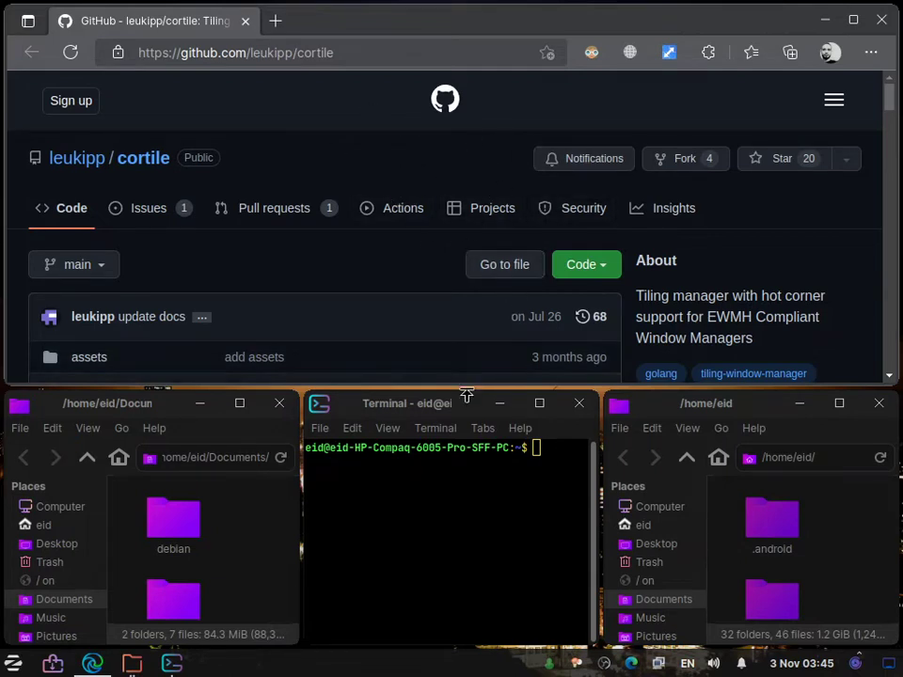
Swap the Terminal into the wide top master slot with Ctrl+Shift+Return.
{"action": "left_click", "coordinate": [434, 405]}
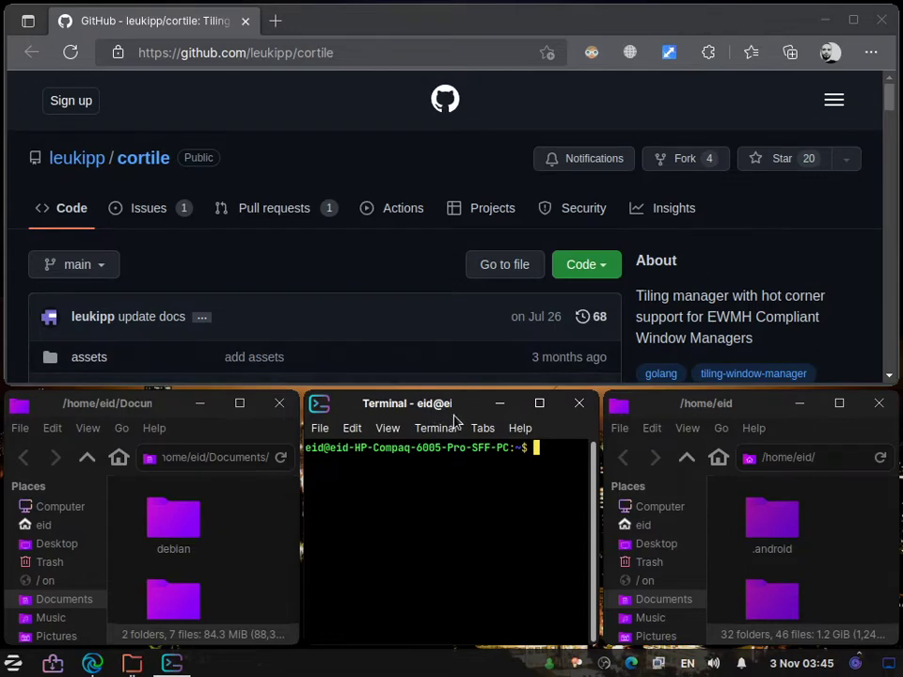
{"action": "key", "text": "ctrl+shift+Return"}
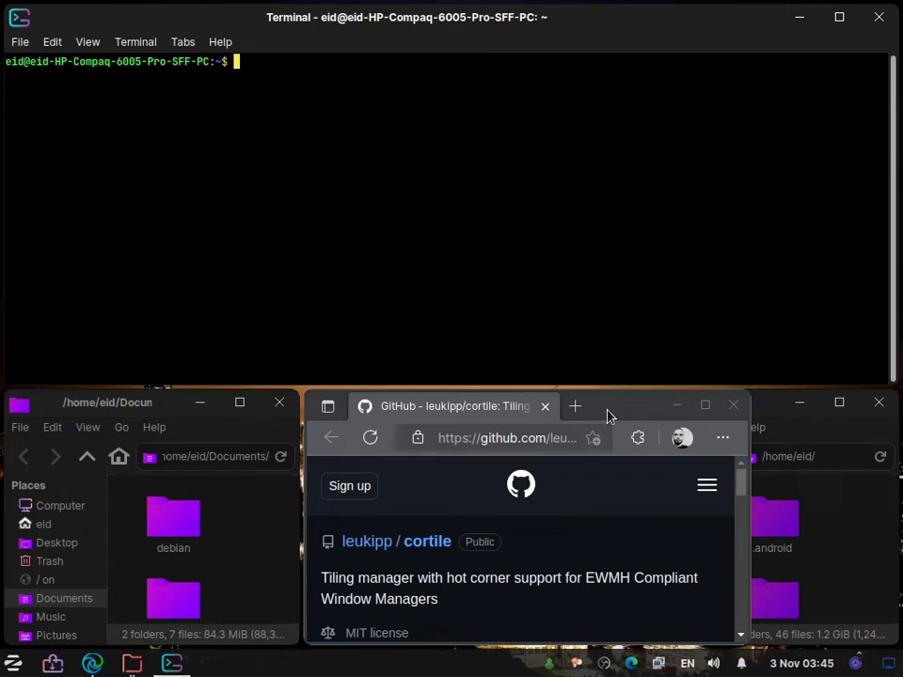
Drag-swap the browser, /home/eid and Terminal tiles by their title bars so Edge becomes the left master.
{"action": "left_click_drag", "start_coordinate": [607, 414], "coordinate": [819, 414]}
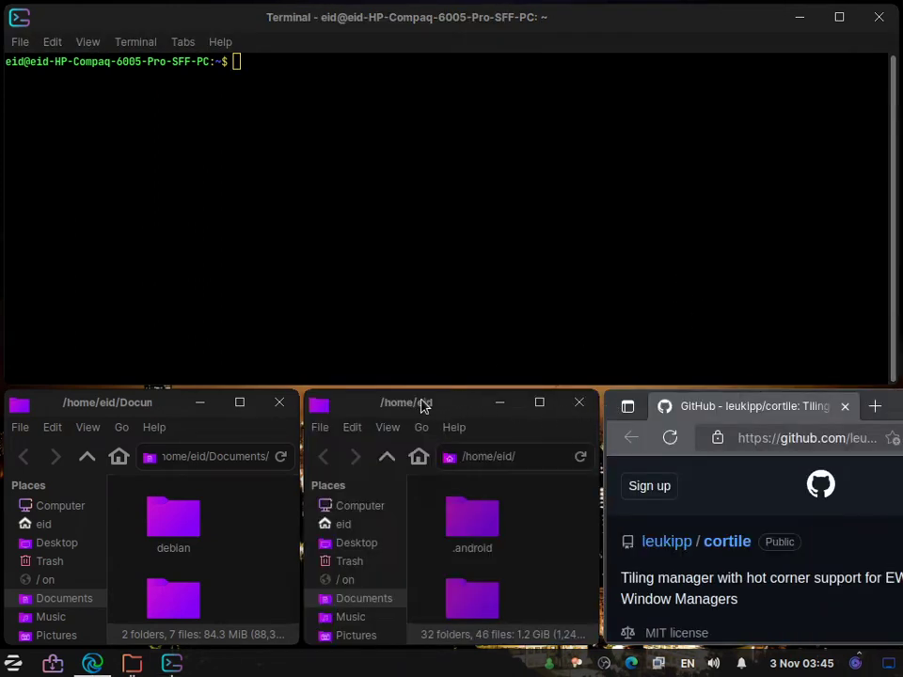
{"action": "left_click_drag", "start_coordinate": [421, 404], "coordinate": [583, 357]}
{"action": "left_click_drag", "start_coordinate": [448, 418], "coordinate": [403, 110]}
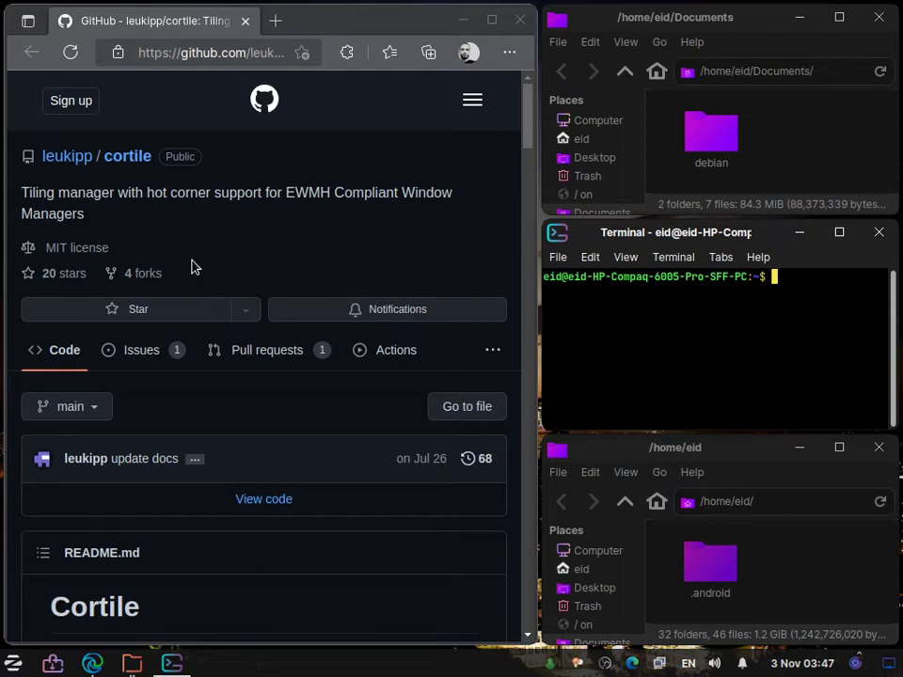
Focus Edge, then the /home/eid folder window to bring it into the right-hand master.
{"action": "left_click", "coordinate": [347, 26]}
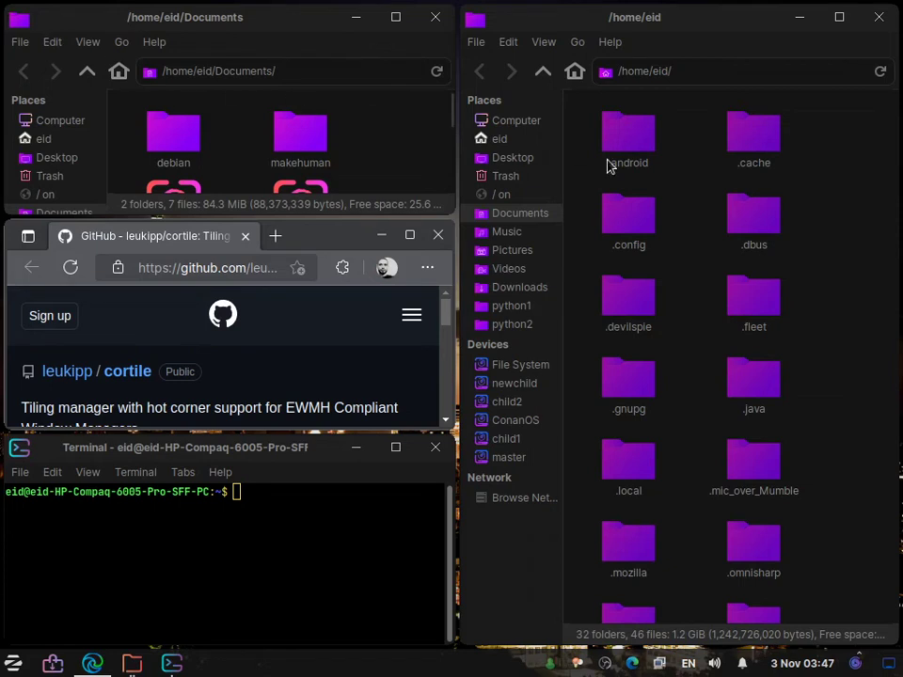
{"action": "left_click", "coordinate": [685, 24]}
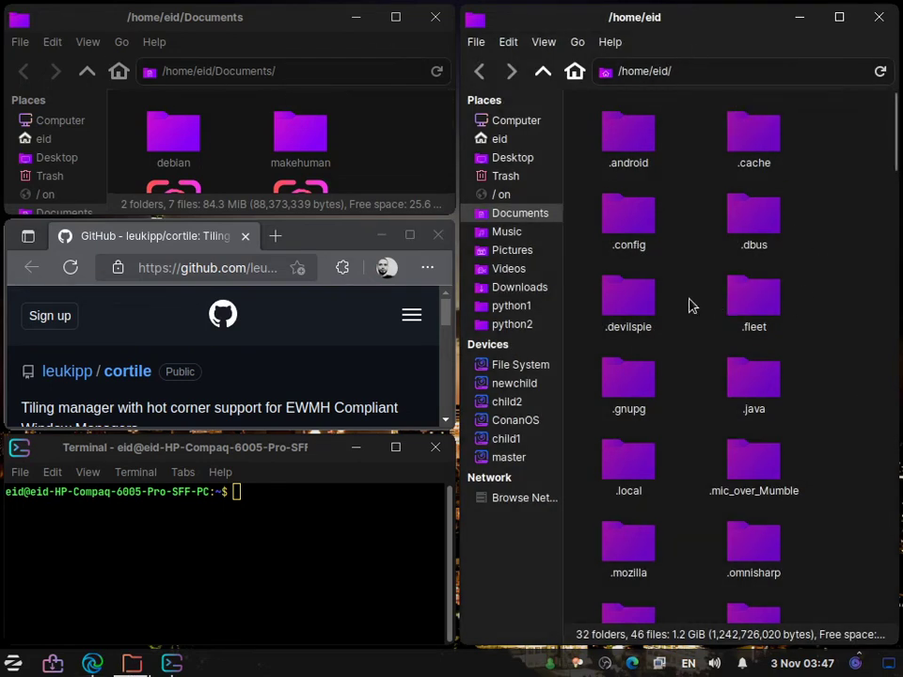